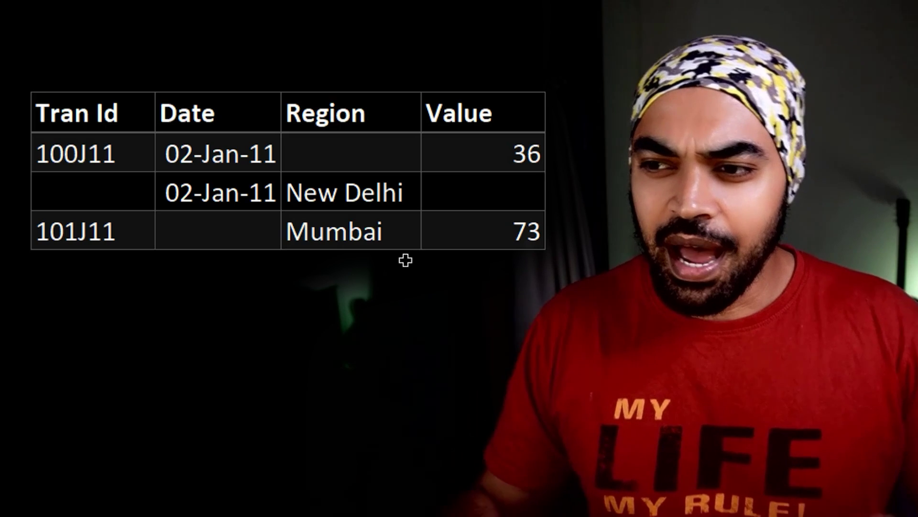
# Highlight the Tran Id cells, then select the blank Tran Id cell and the New Delhi row's date and region cells.
pyautogui.moveTo(129, 108); pyautogui.dragTo(119, 241)
pyautogui.click(113, 191)
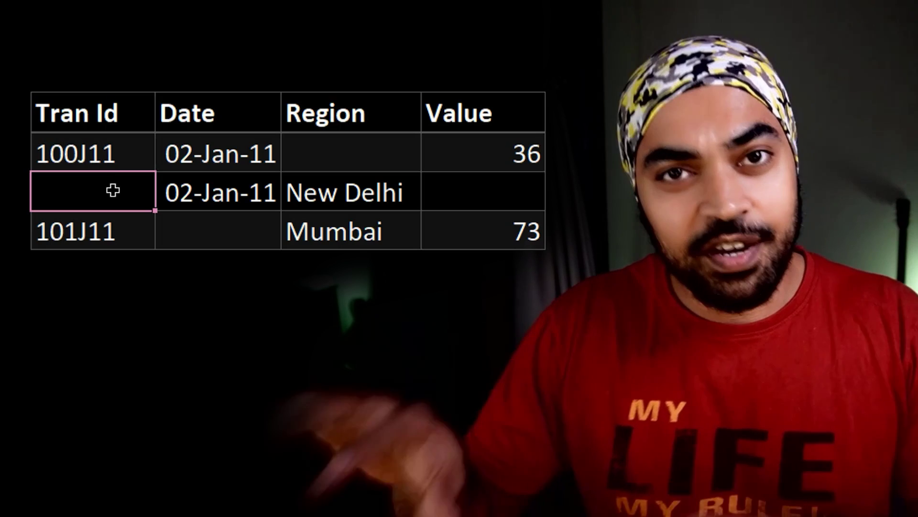
pyautogui.click(223, 193)
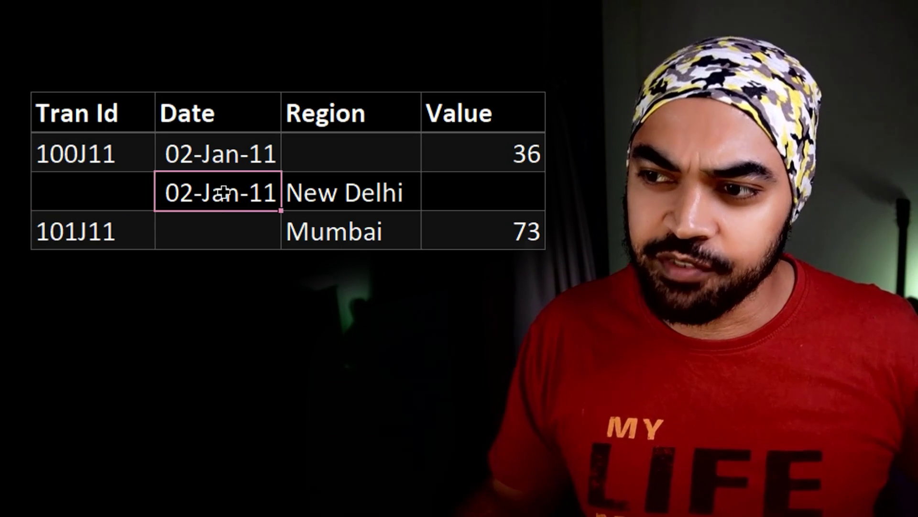
pyautogui.click(352, 194)
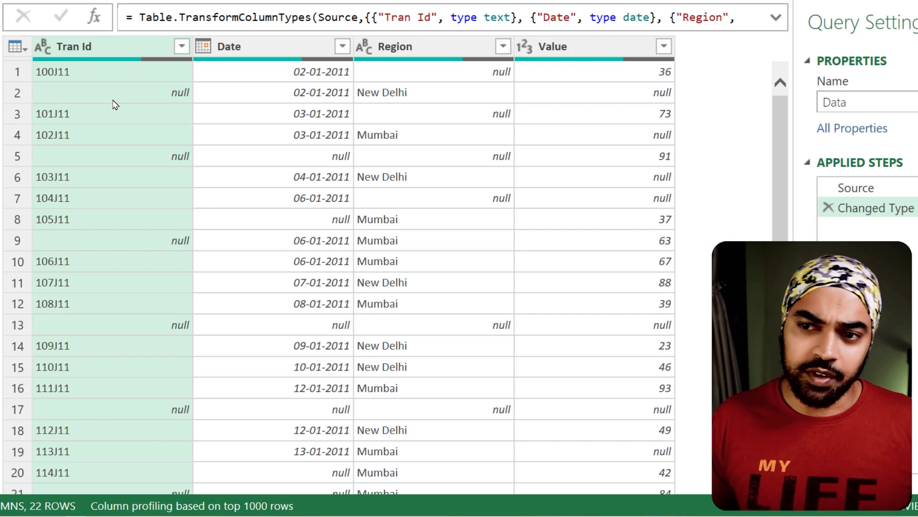
pyautogui.hotkey('ctrl', '2')
pyautogui.moveTo(81, 71); pyautogui.dragTo(95, 65)
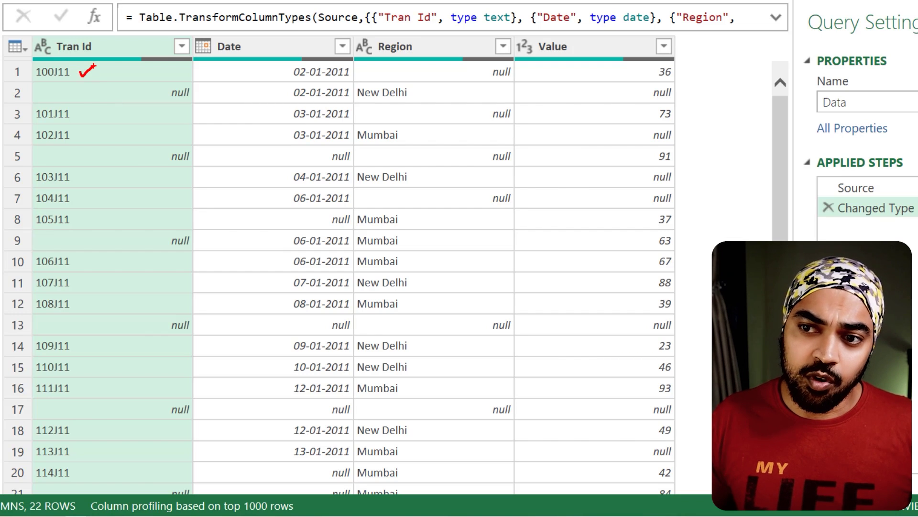
pyautogui.moveTo(274, 72); pyautogui.dragTo(278, 73)
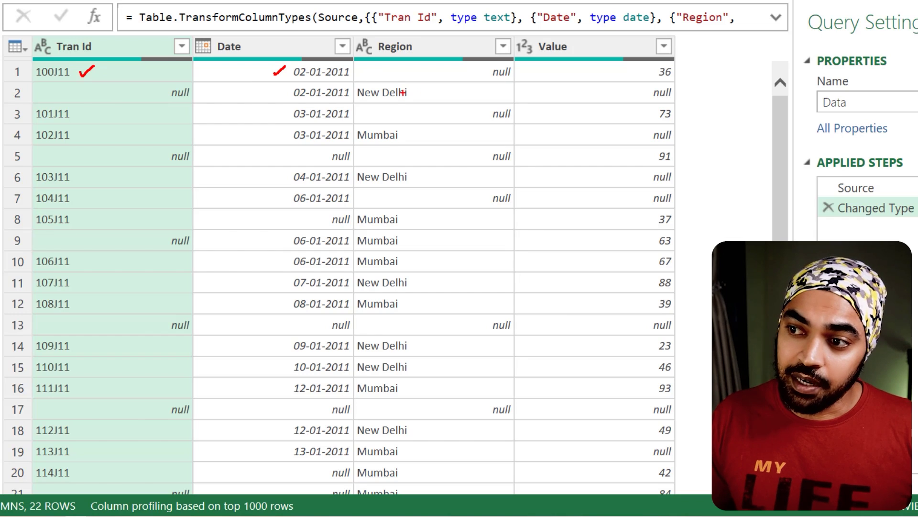
pyautogui.moveTo(404, 92); pyautogui.dragTo(416, 86)
pyautogui.moveTo(616, 72); pyautogui.dragTo(629, 66)
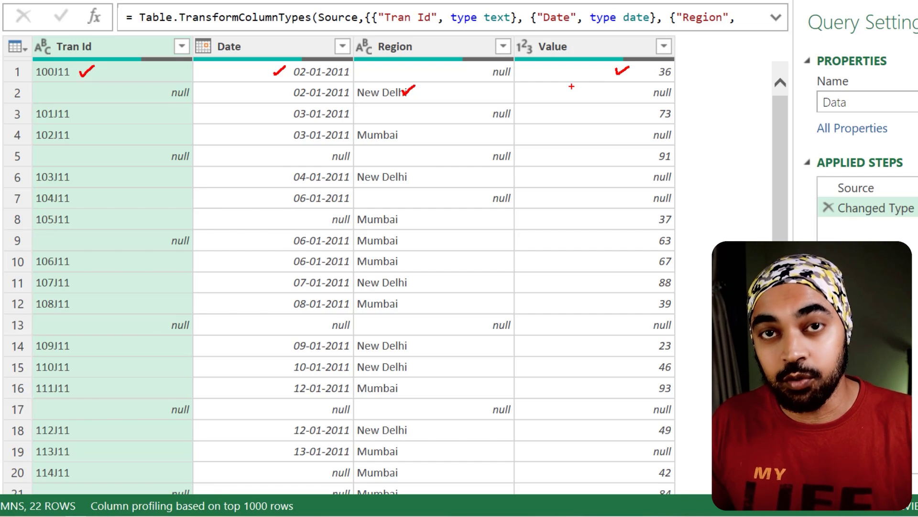
pyautogui.moveTo(65, 112); pyautogui.dragTo(90, 102)
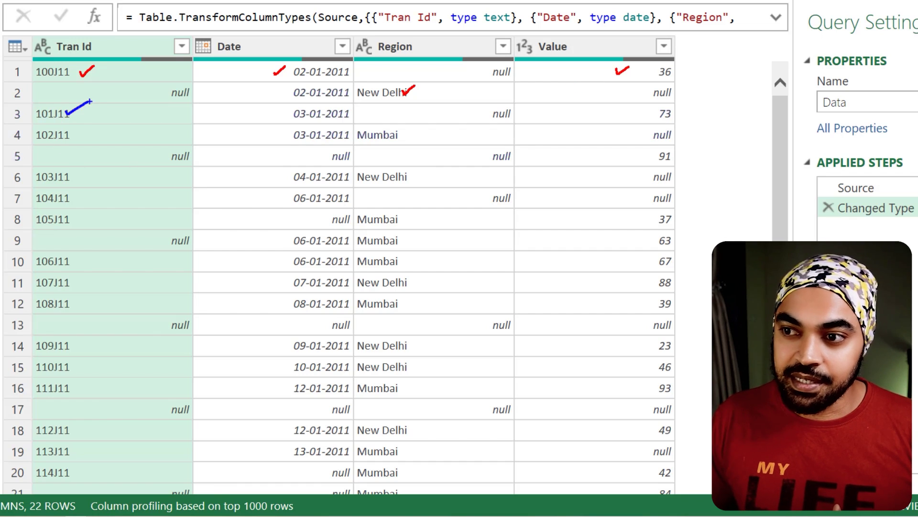
pyautogui.moveTo(296, 86); pyautogui.dragTo(312, 87)
pyautogui.moveTo(409, 134); pyautogui.dragTo(421, 128)
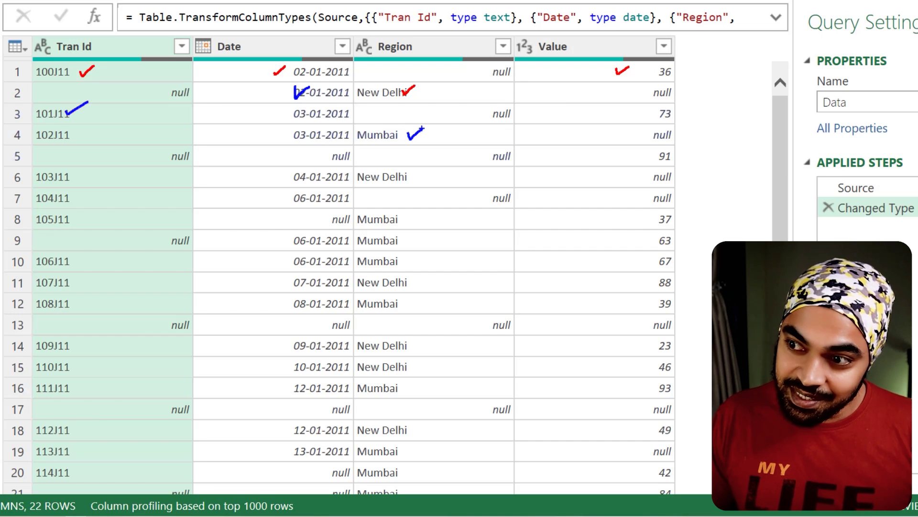
pyautogui.moveTo(644, 113); pyautogui.dragTo(659, 108)
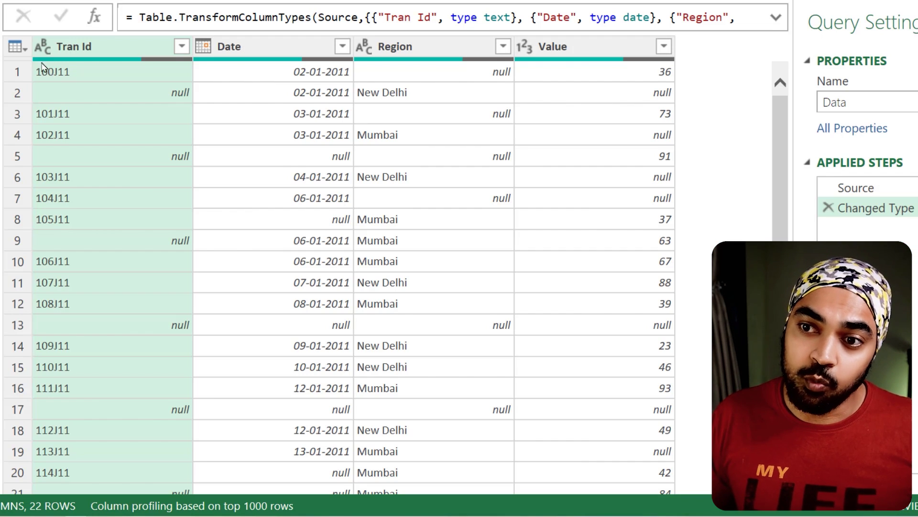
pyautogui.moveTo(21, 28)
pyautogui.mouseDown()
pyautogui.moveTo(190, 256)
pyautogui.moveTo(197, 280)
pyautogui.mouseUp()
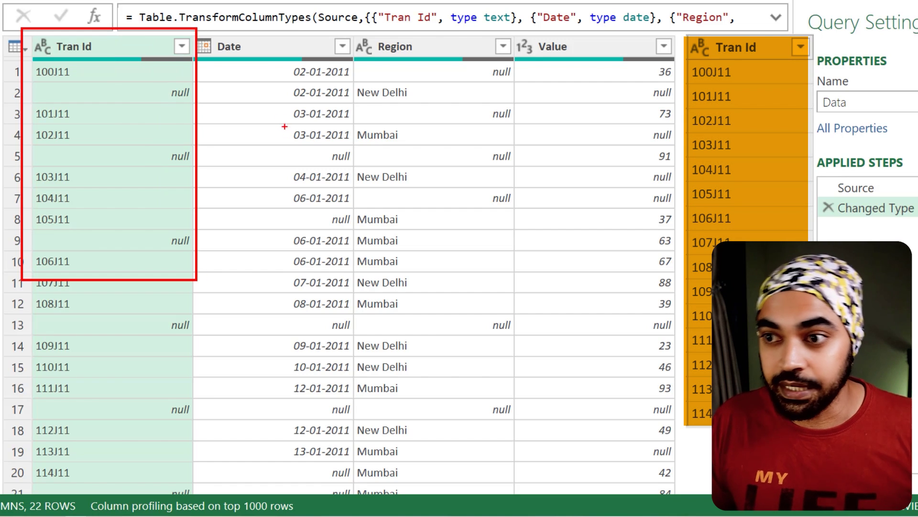
pyautogui.moveTo(212, 29)
pyautogui.mouseDown()
pyautogui.moveTo(320, 195)
pyautogui.moveTo(350, 276)
pyautogui.mouseUp()
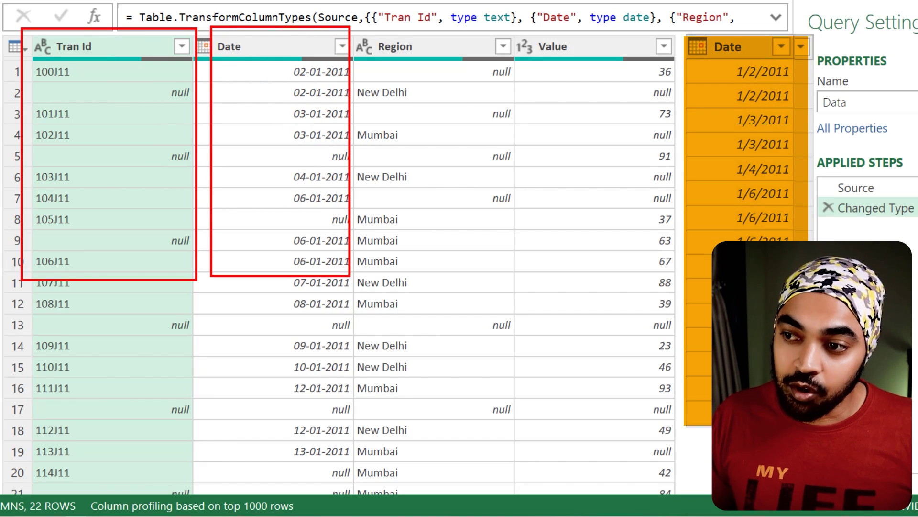
pyautogui.moveTo(366, 32); pyautogui.dragTo(528, 277)
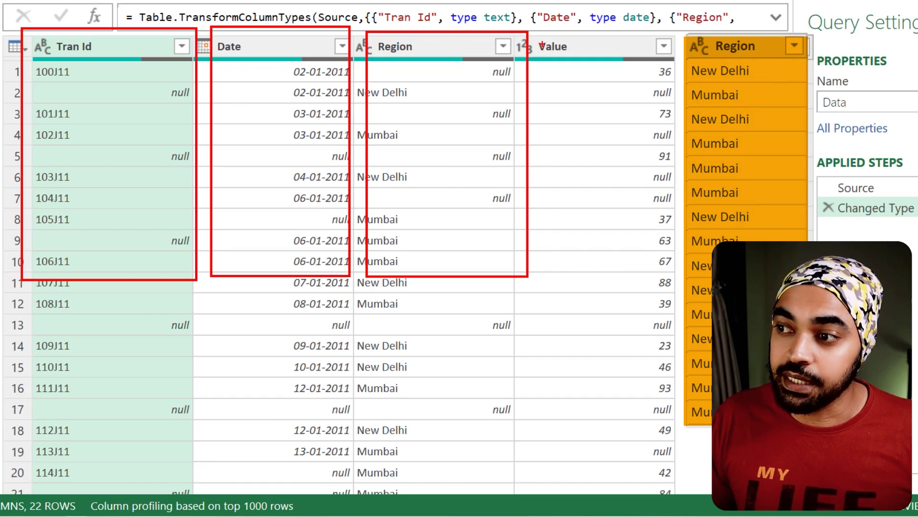
pyautogui.moveTo(520, 33)
pyautogui.mouseDown()
pyautogui.moveTo(571, 96)
pyautogui.moveTo(684, 287)
pyautogui.mouseUp()
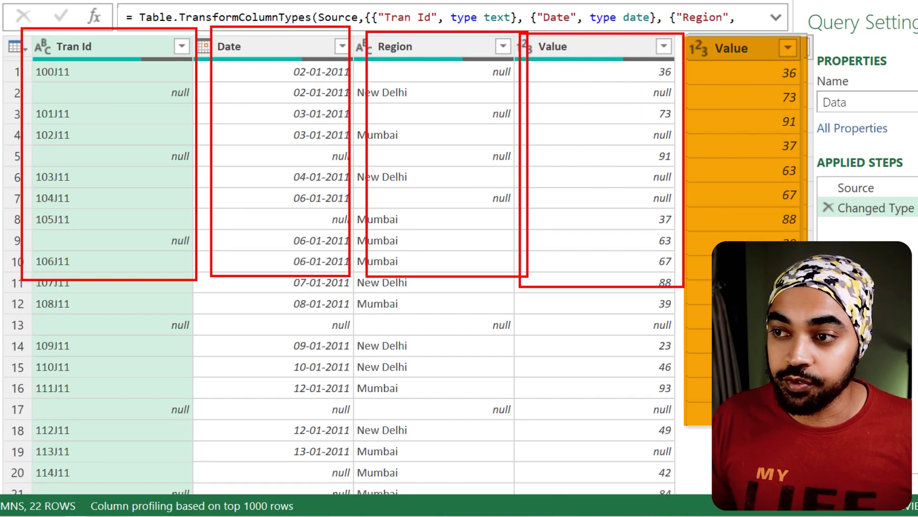
pyautogui.press('Escape')
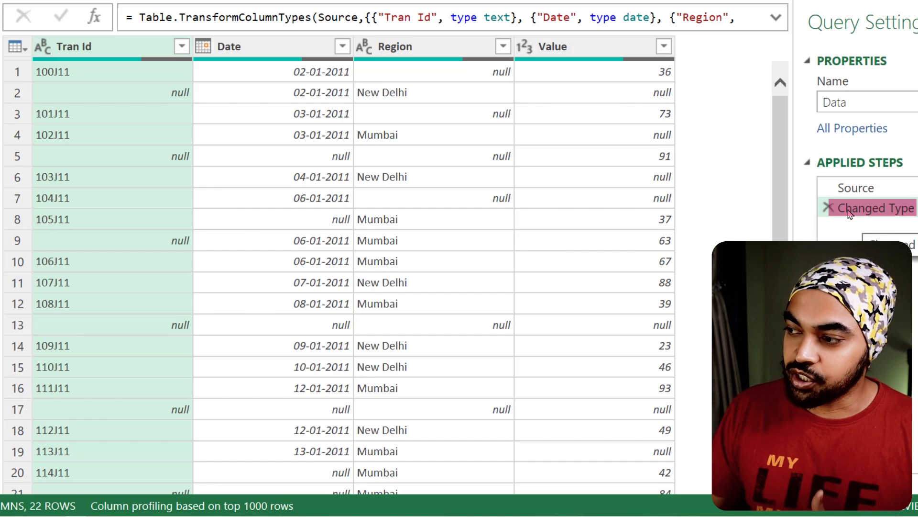
# Delete the Changed Type step from Applied Steps.
pyautogui.click(828, 208)
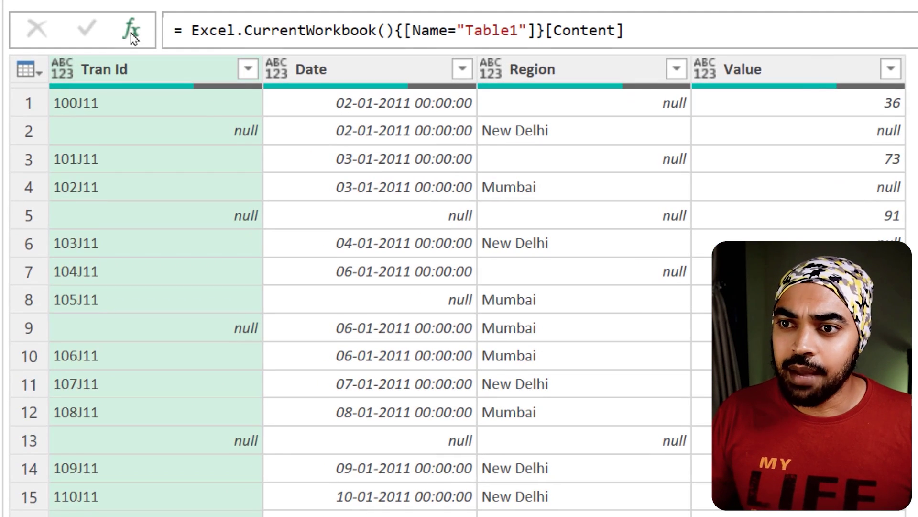
# Add a new step whose formula reads = Table.ToColumns(Source).
pyautogui.click(131, 34)
pyautogui.doubleClick(228, 33)
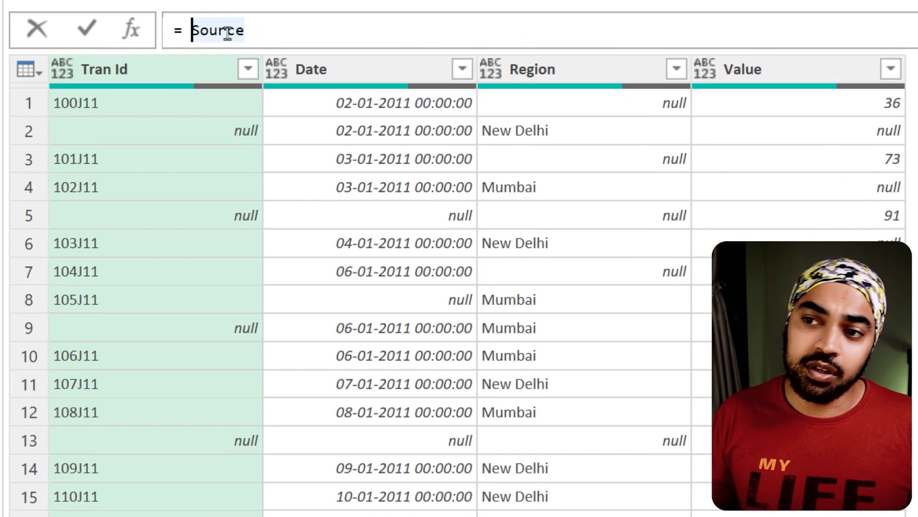
pyautogui.write('Table')
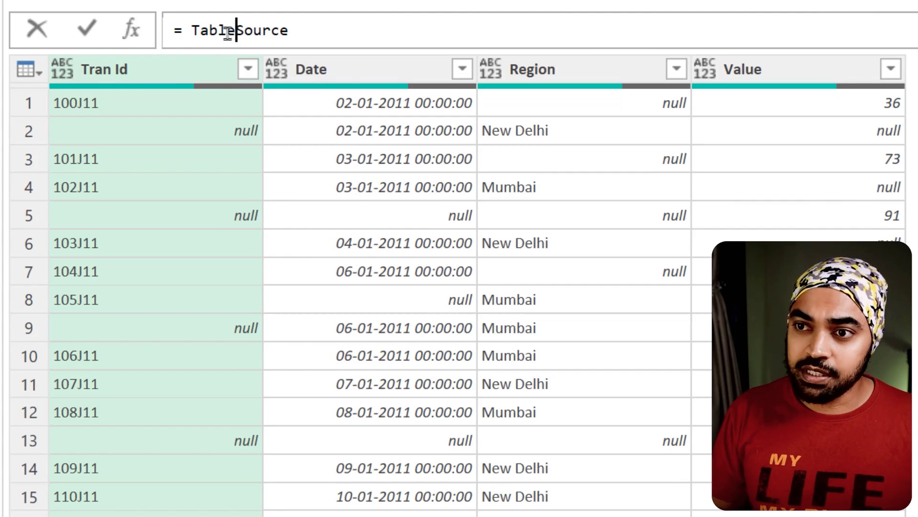
pyautogui.write('.ToCOlum')
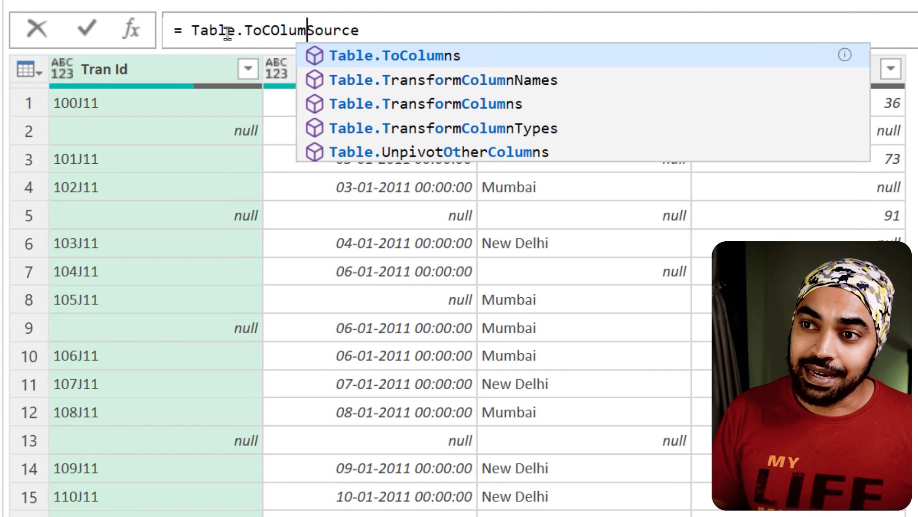
pyautogui.press('BackSpace')
pyautogui.press('Tab')
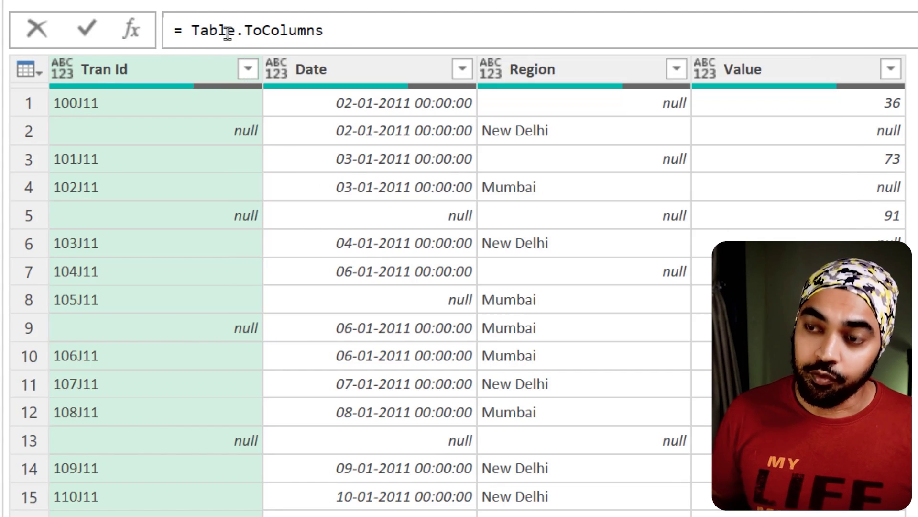
pyautogui.write('(Sou')
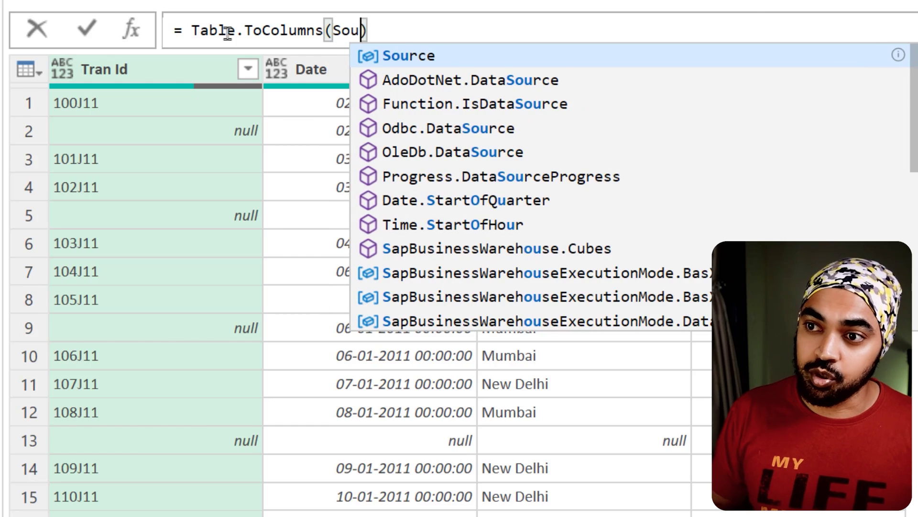
pyautogui.press('Tab')
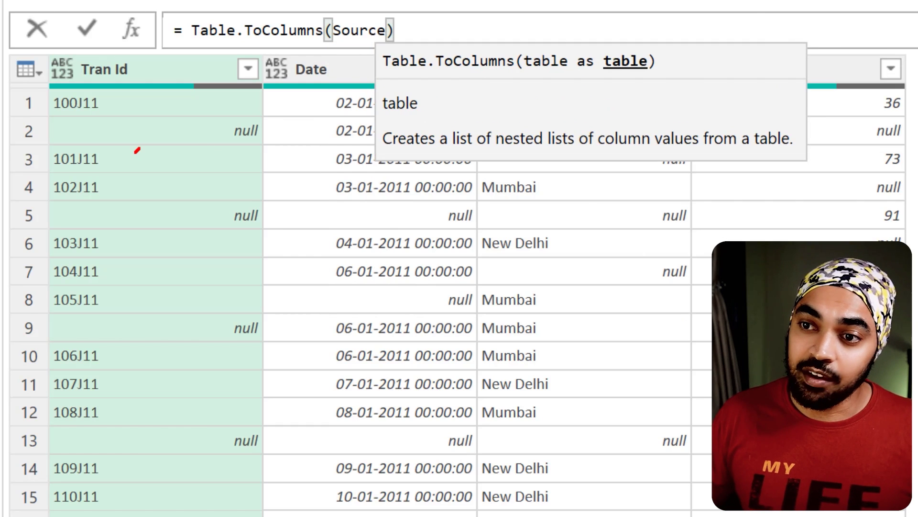
pyautogui.moveTo(137, 151); pyautogui.dragTo(168, 128)
pyautogui.moveTo(338, 207); pyautogui.dragTo(373, 172)
pyautogui.moveTo(581, 261); pyautogui.dragTo(605, 233)
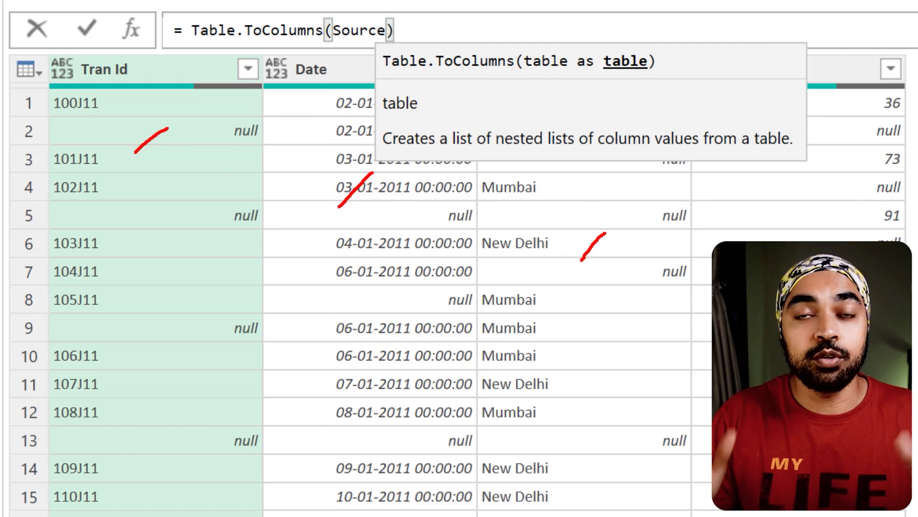
# Commit the Table.ToColumns step and preview the first list's Tran Id values with their nulls.
pyautogui.press('Return')
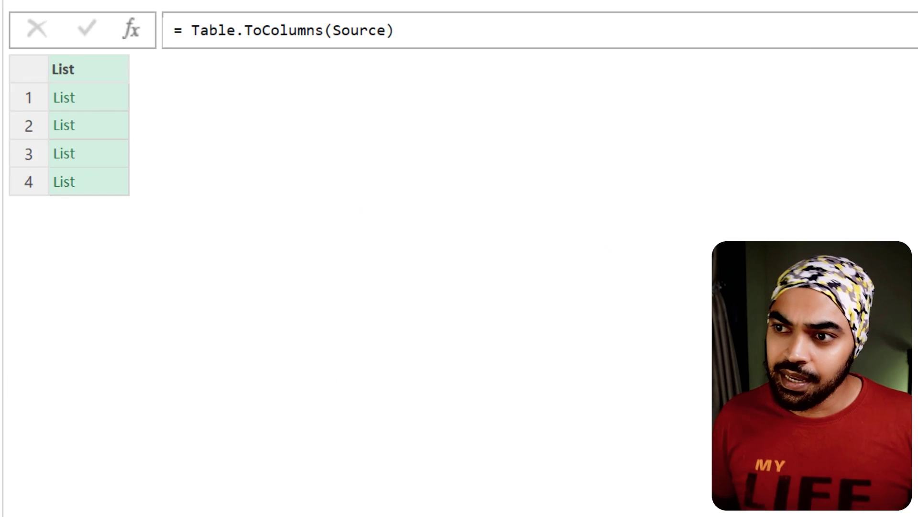
pyautogui.click(108, 100)
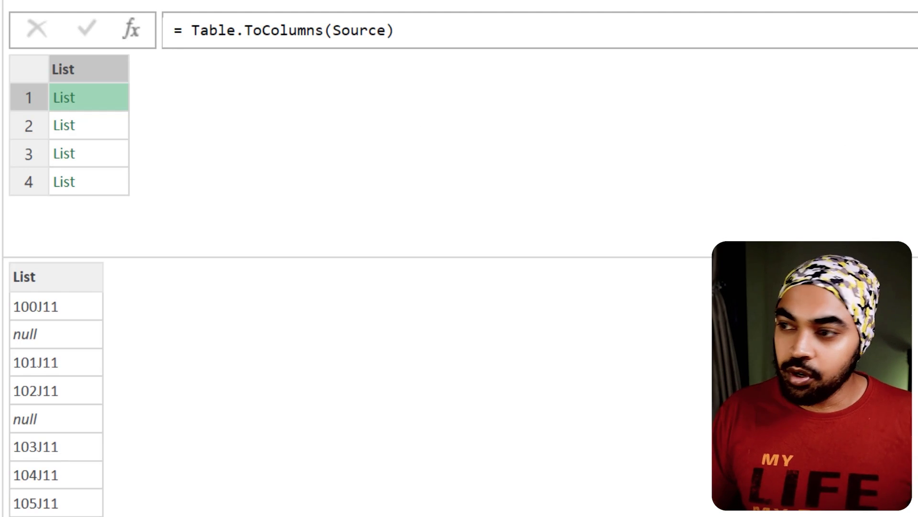
# Wrap the Table.ToColumns(Source) formula inside a List.Transform call.
pyautogui.click(279, 48)
pyautogui.click(191, 30)
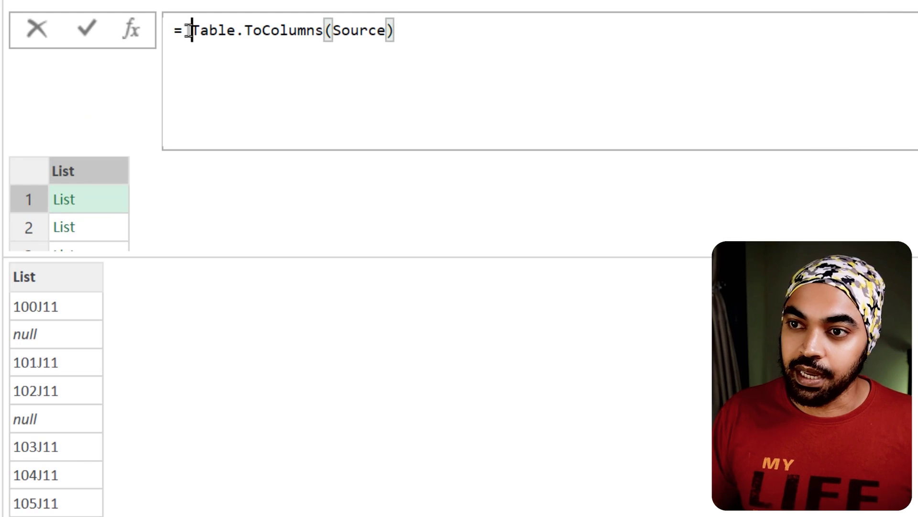
pyautogui.write('List.Transfor')
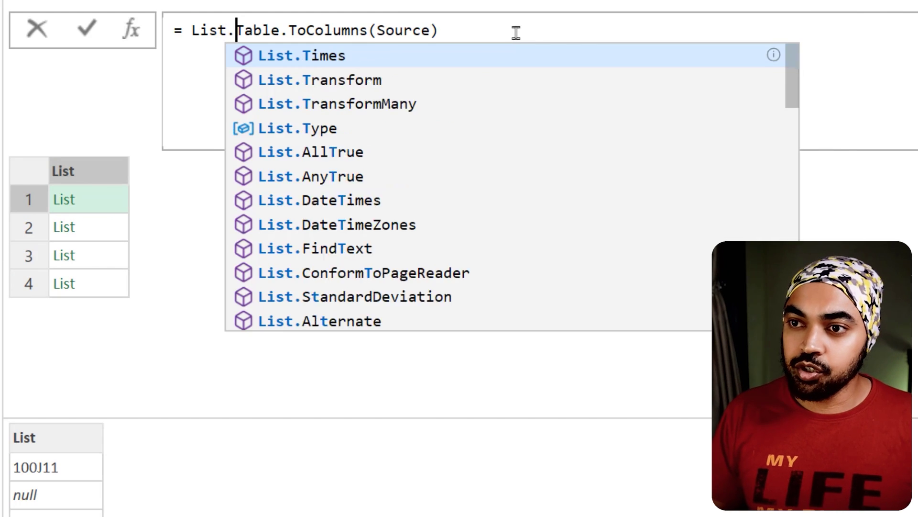
pyautogui.write('m(')
pyautogui.press('Return')
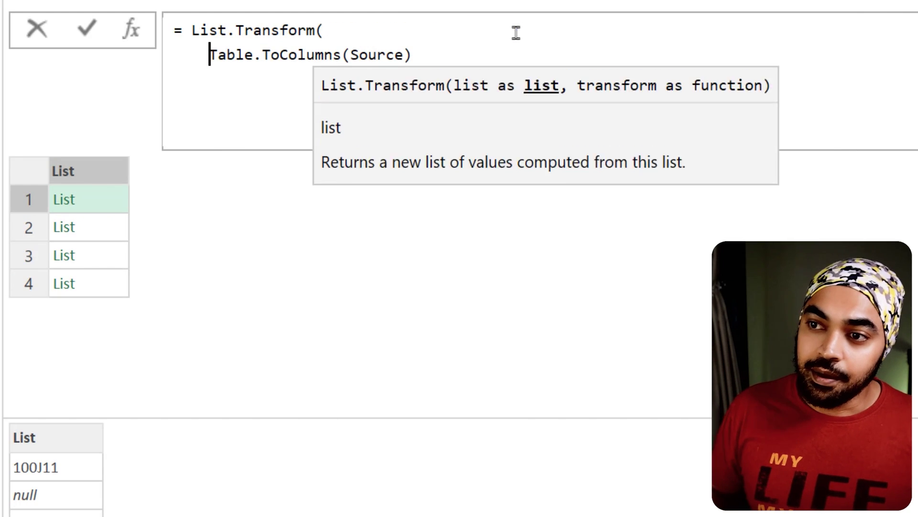
pyautogui.press('Tab')
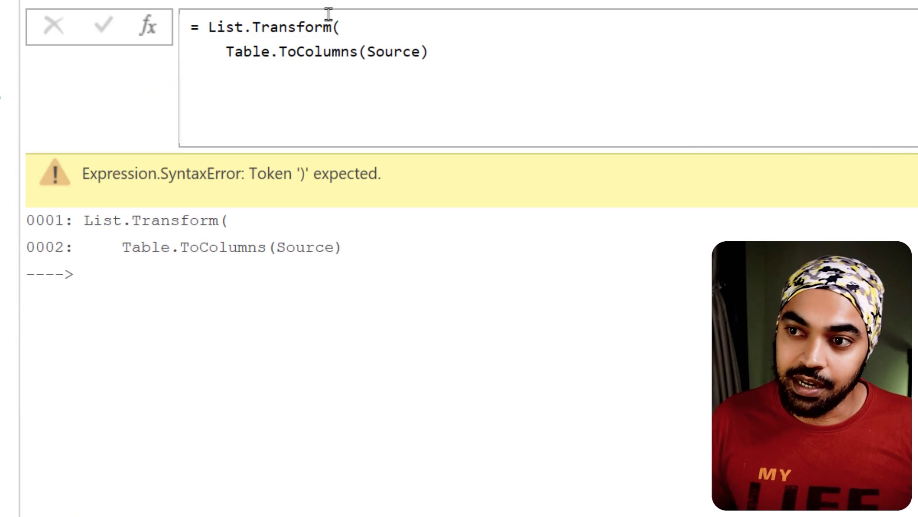
# Add List.RemoveNulls as the transform function, close the bracket and commit the formula.
pyautogui.click(461, 52)
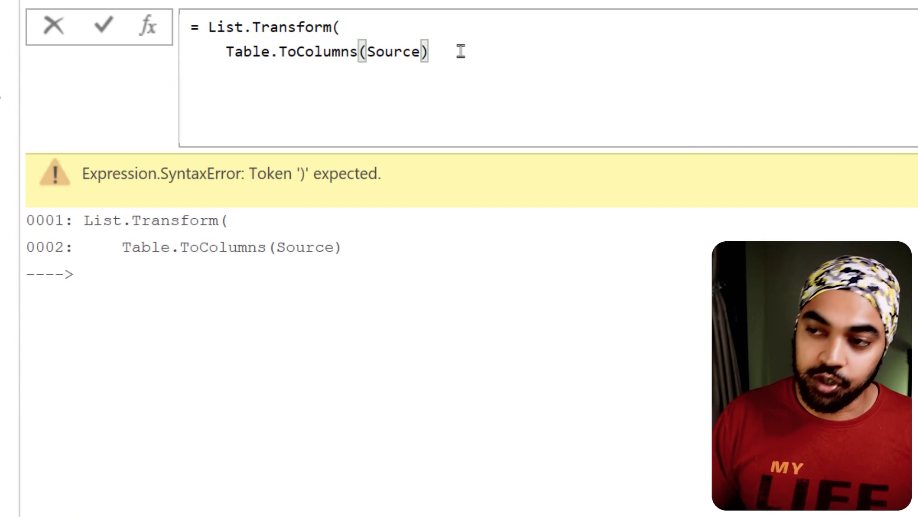
pyautogui.write(',')
pyautogui.press('Return')
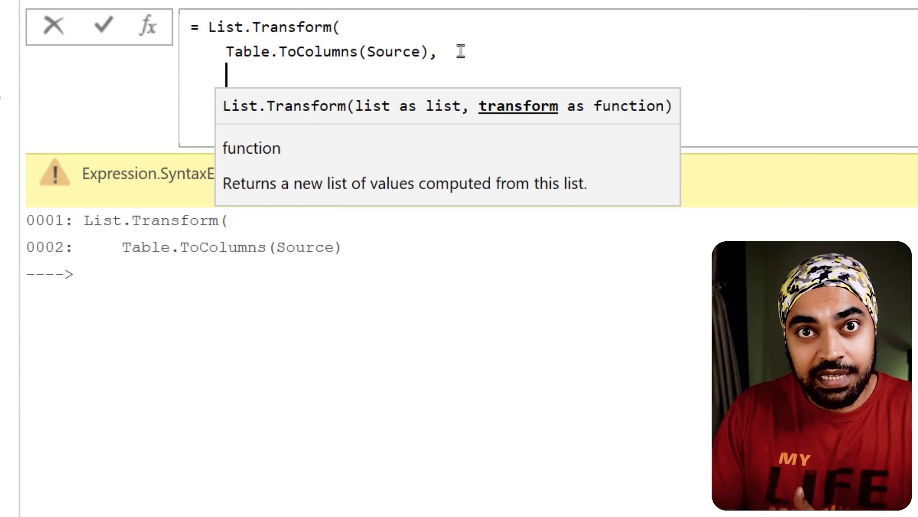
pyautogui.write('rem')
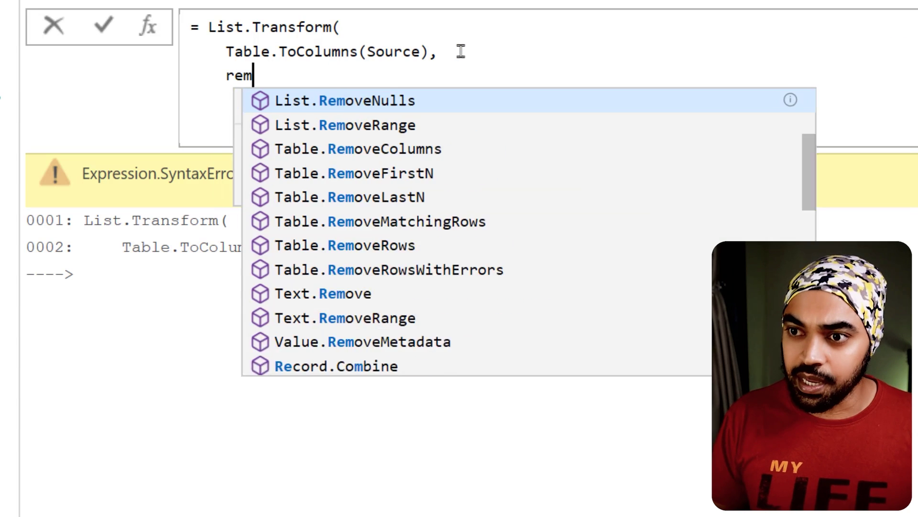
pyautogui.write('ov')
pyautogui.press('Tab')
pyautogui.press('Return')
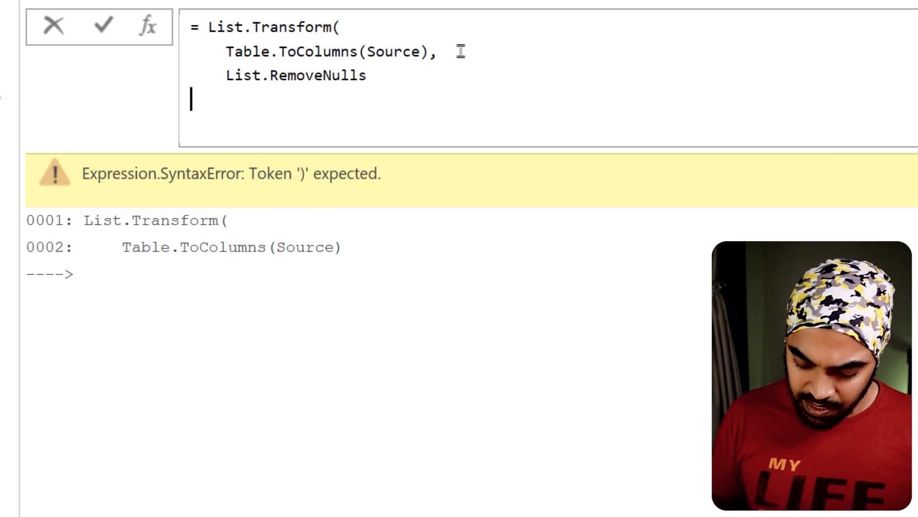
pyautogui.write(')')
pyautogui.press('Return')
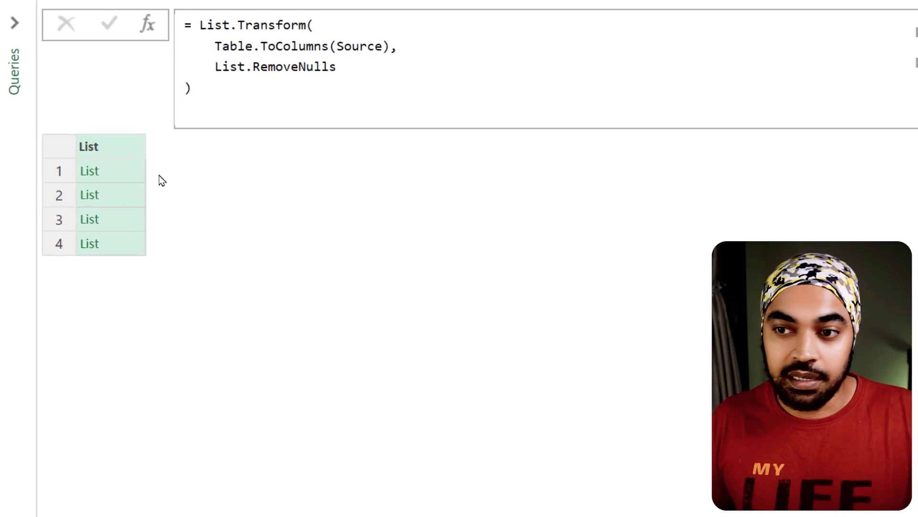
# Preview the first cleaned list, enlarged to show 100J11, 101J11, 102J11 onward without nulls.
pyautogui.click(127, 165)
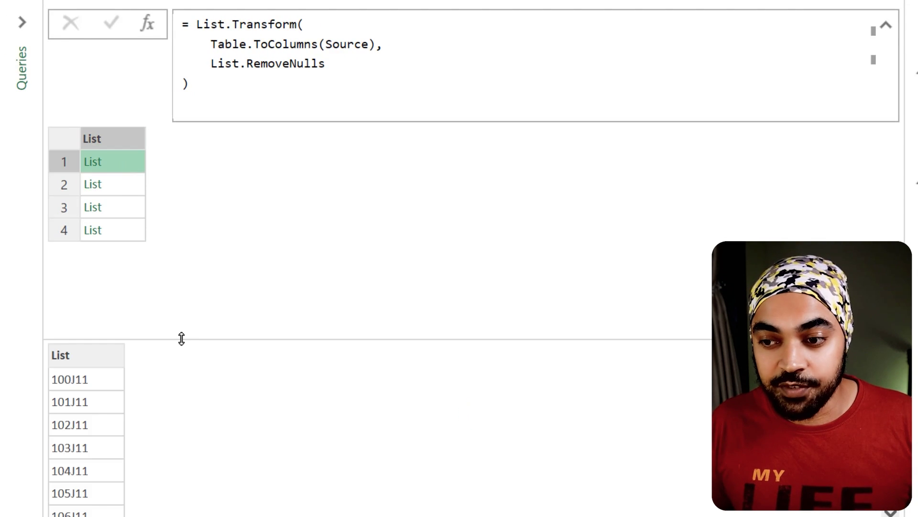
pyautogui.moveTo(183, 338); pyautogui.dragTo(191, 298)
pyautogui.moveTo(90, 325)
pyautogui.mouseDown()
pyautogui.moveTo(115, 330)
pyautogui.moveTo(113, 491)
pyautogui.mouseUp()
pyautogui.moveTo(127, 460); pyautogui.dragTo(162, 443)
pyautogui.press('Escape')
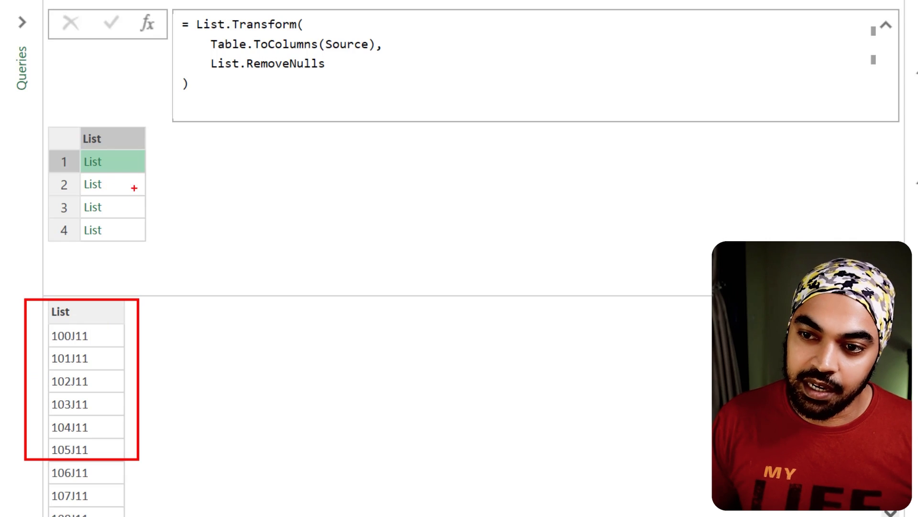
pyautogui.moveTo(128, 187)
pyautogui.mouseDown()
pyautogui.moveTo(184, 298)
pyautogui.moveTo(239, 458)
pyautogui.mouseUp()
pyautogui.moveTo(137, 207)
pyautogui.mouseDown()
pyautogui.moveTo(258, 283)
pyautogui.moveTo(266, 305)
pyautogui.mouseUp()
pyautogui.moveTo(255, 306)
pyautogui.mouseDown()
pyautogui.moveTo(293, 348)
pyautogui.moveTo(348, 444)
pyautogui.mouseUp()
pyautogui.moveTo(131, 234)
pyautogui.mouseDown()
pyautogui.moveTo(188, 226)
pyautogui.moveTo(457, 330)
pyautogui.mouseUp()
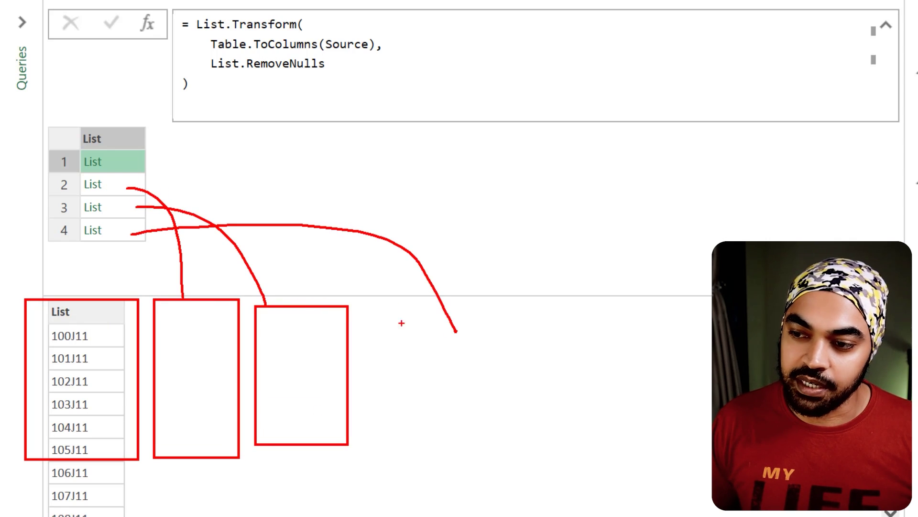
pyautogui.moveTo(394, 298); pyautogui.dragTo(518, 454)
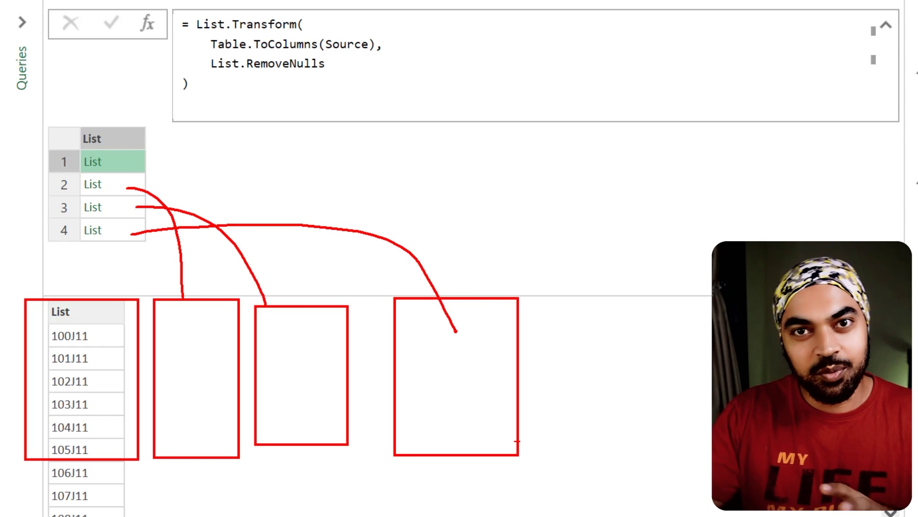
pyautogui.press('Escape')
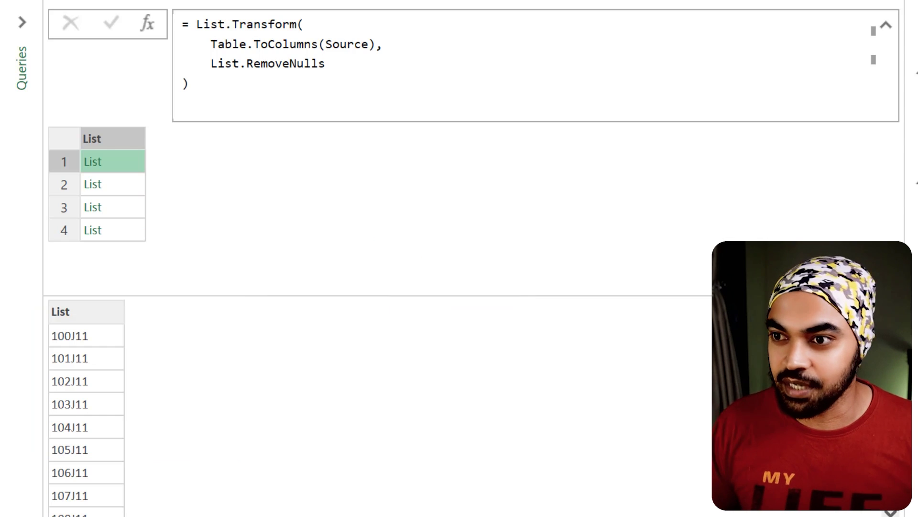
# Add a custom step with the formula = Table.FromColumns(Custom1).
pyautogui.click(145, 22)
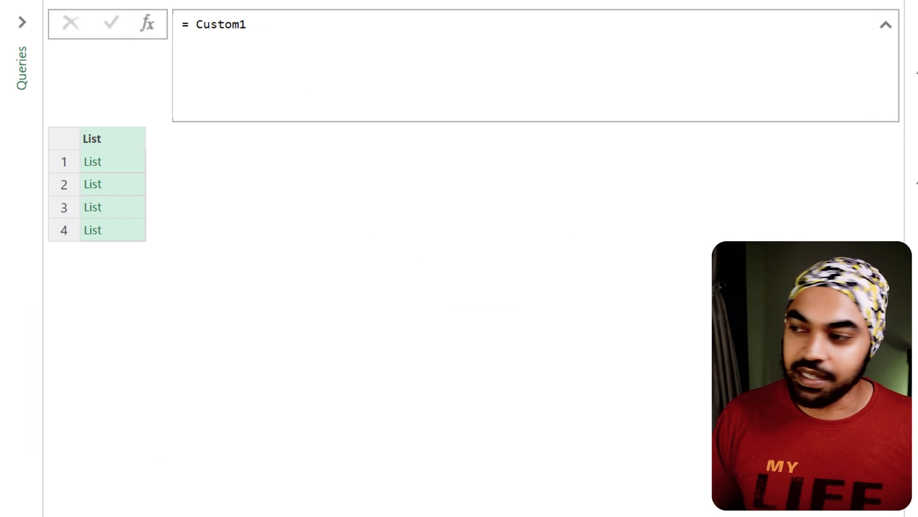
pyautogui.click(196, 23)
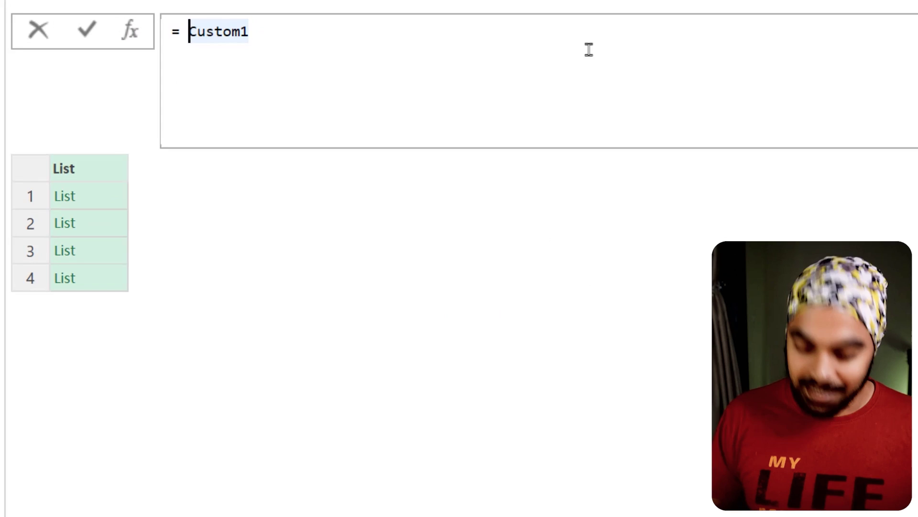
pyautogui.write('Table.Fr')
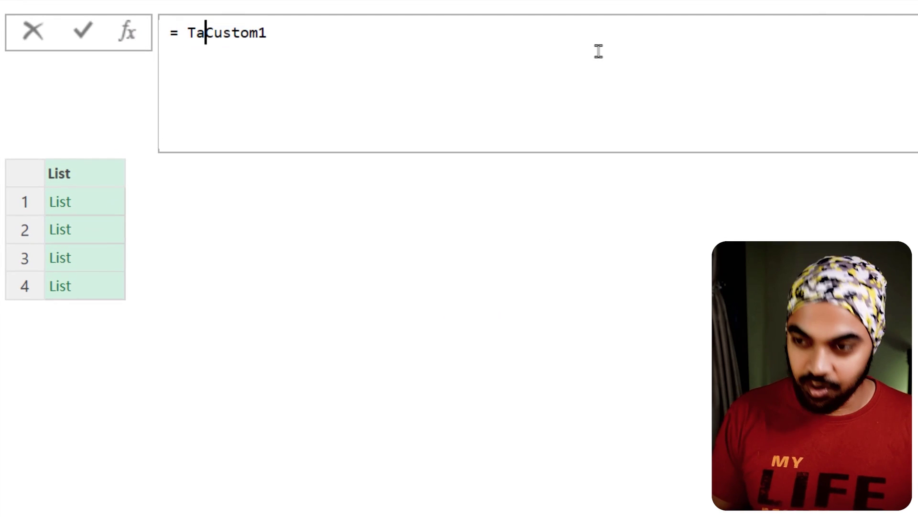
pyautogui.write('om')
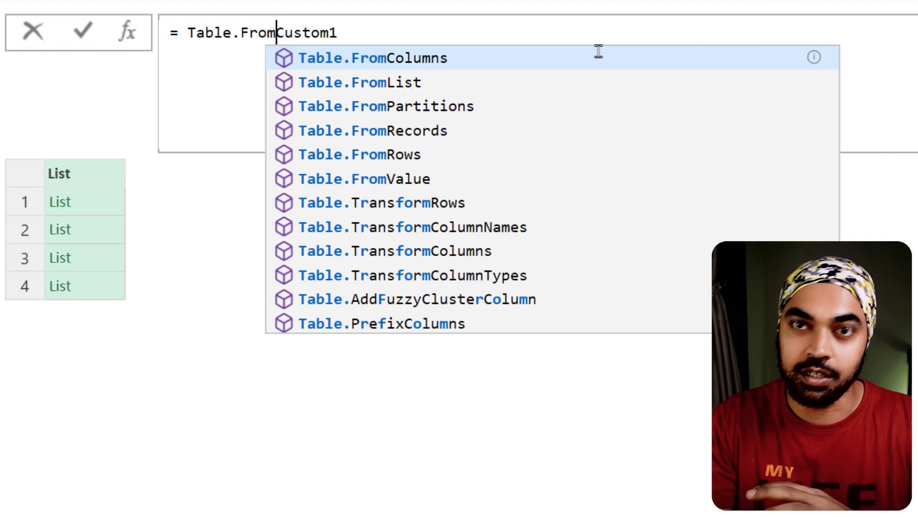
pyautogui.click(598, 51)
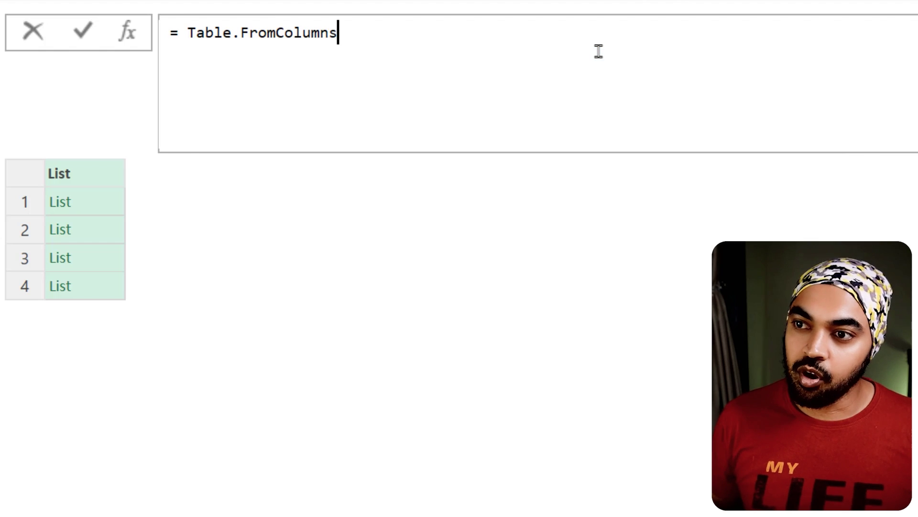
pyautogui.write('(')
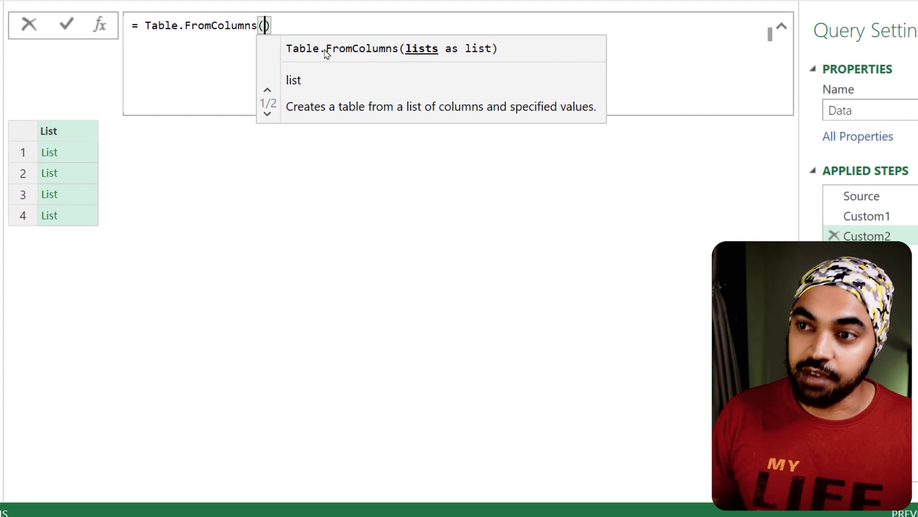
pyautogui.write('Cus')
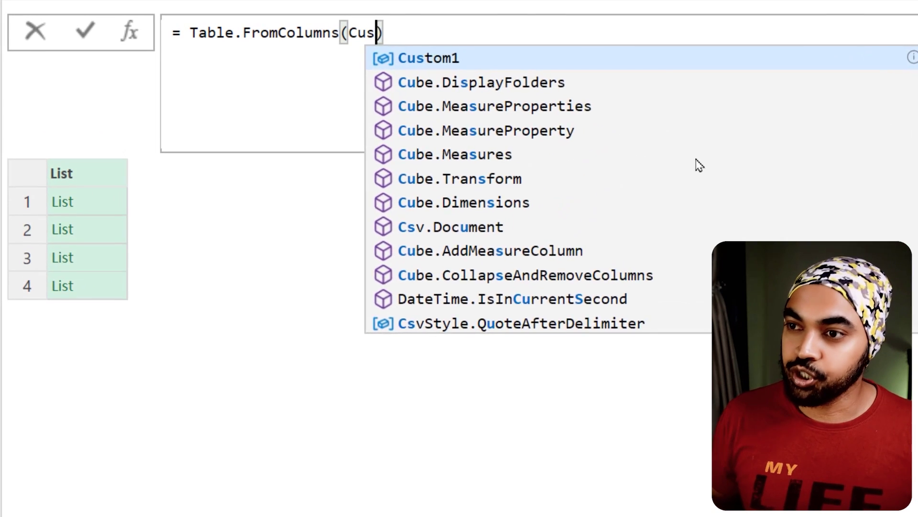
pyautogui.press('Tab')
pyautogui.press('Right')
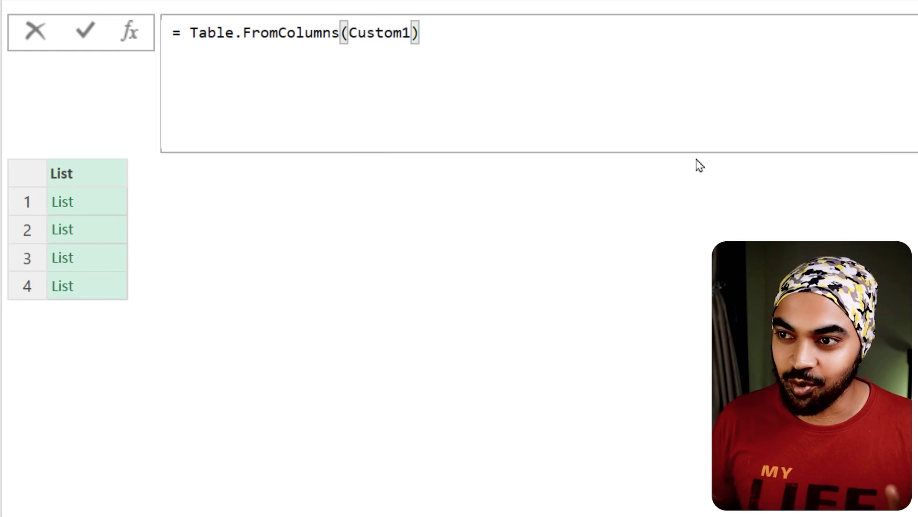
pyautogui.press('Return')
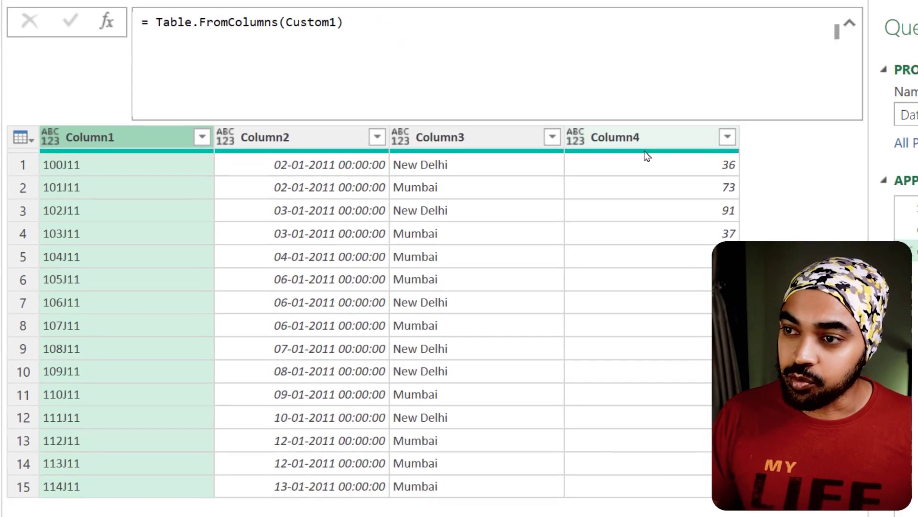
pyautogui.click(860, 188)
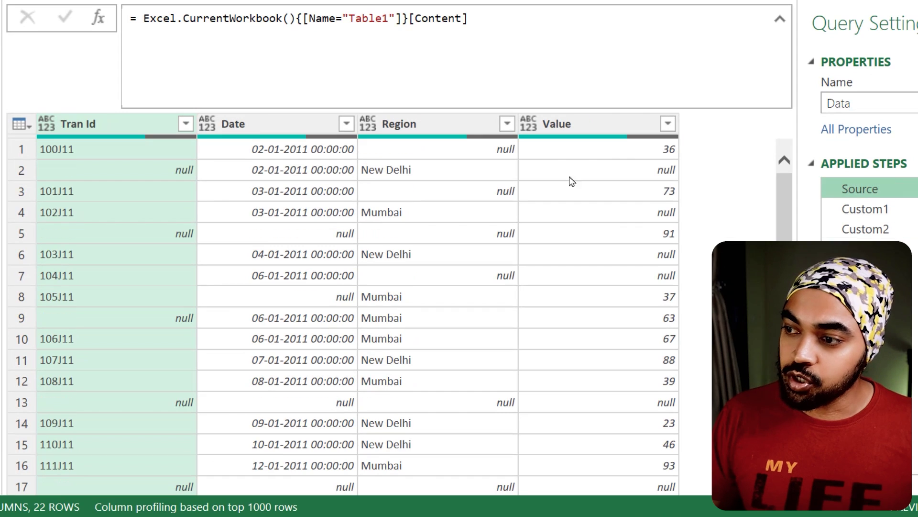
pyautogui.moveTo(24, 104)
pyautogui.mouseDown()
pyautogui.moveTo(116, 120)
pyautogui.moveTo(640, 146)
pyautogui.moveTo(832, 225)
pyautogui.mouseUp()
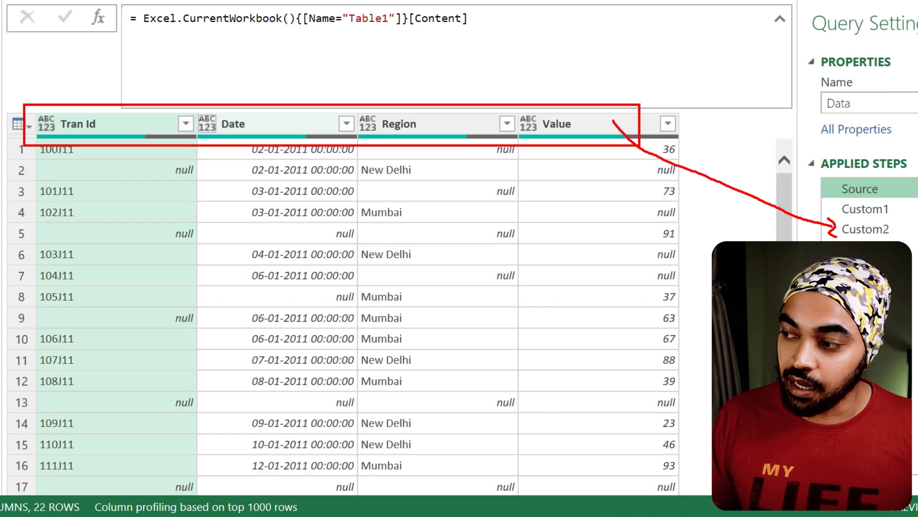
pyautogui.press('Escape')
pyautogui.click(865, 229)
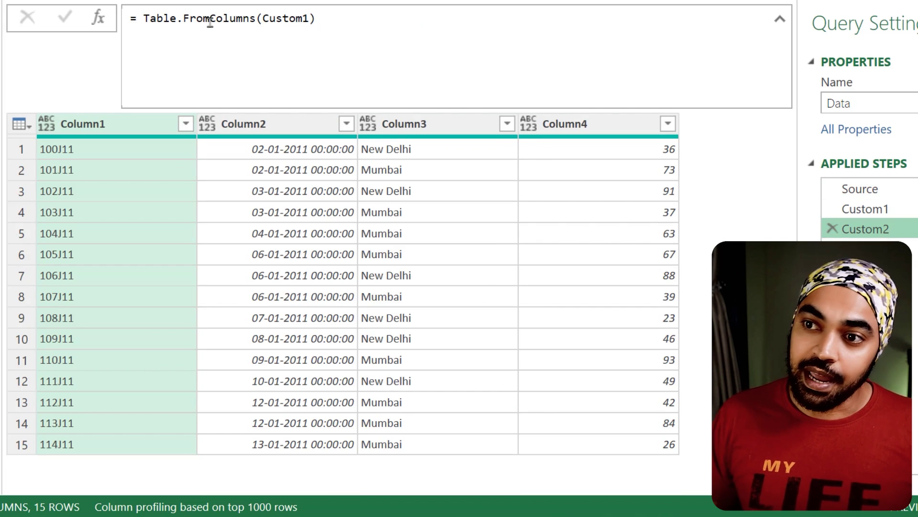
pyautogui.click(314, 18)
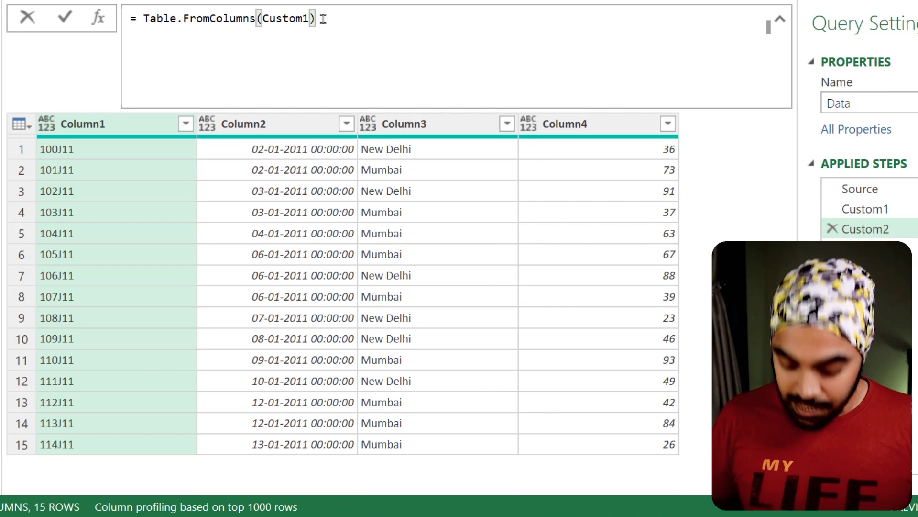
# Extend the formula to = Table.FromColumns(Custom1, Table.ColumnNames(Source)) and commit it.
pyautogui.write(', ')
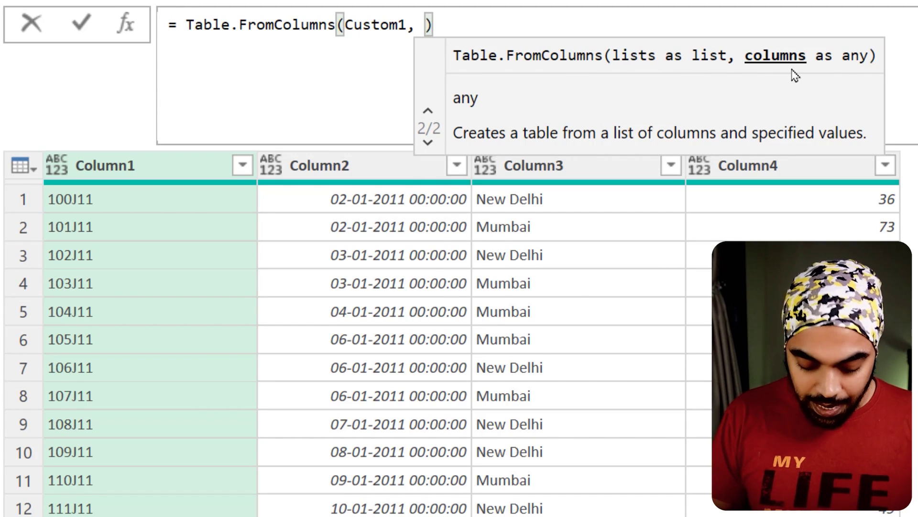
pyautogui.write('Table.Col')
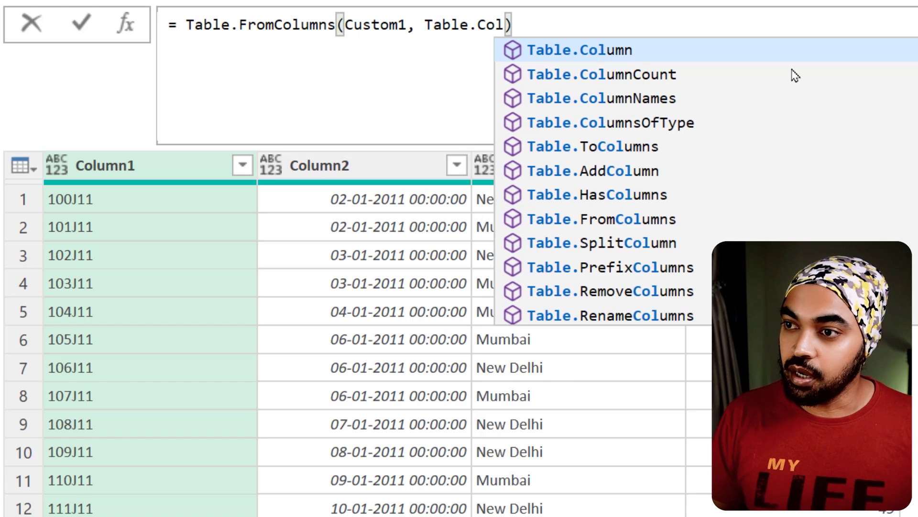
pyautogui.press('BackSpace')
pyautogui.write('lumnNames(')
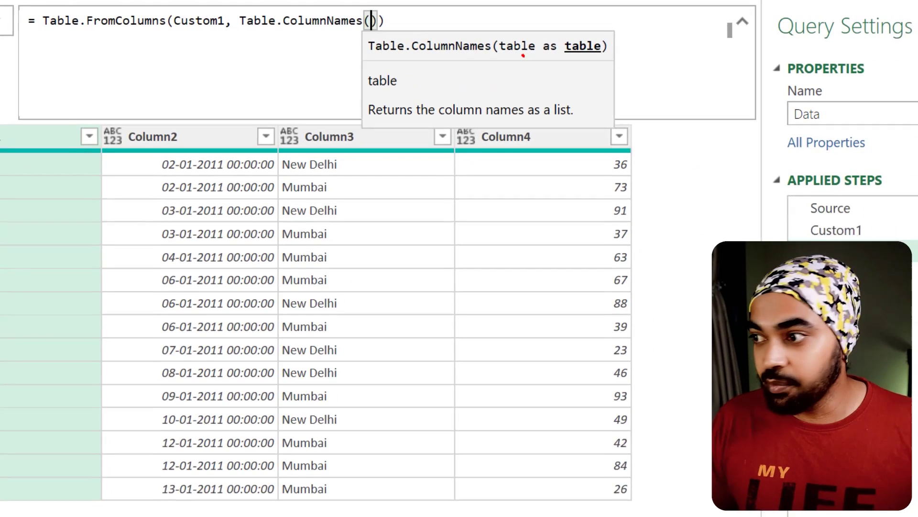
pyautogui.moveTo(506, 54); pyautogui.dragTo(770, 205)
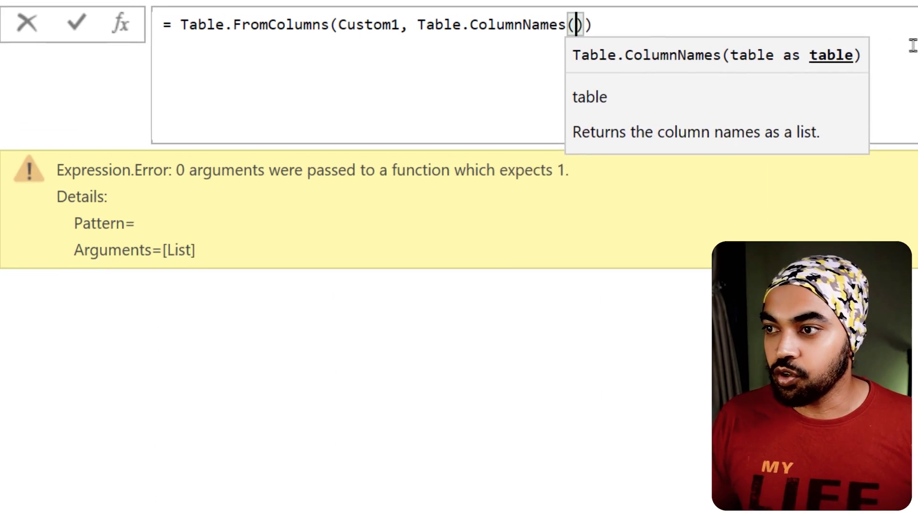
pyautogui.write('Sour')
pyautogui.press('Tab')
pyautogui.press('Return')
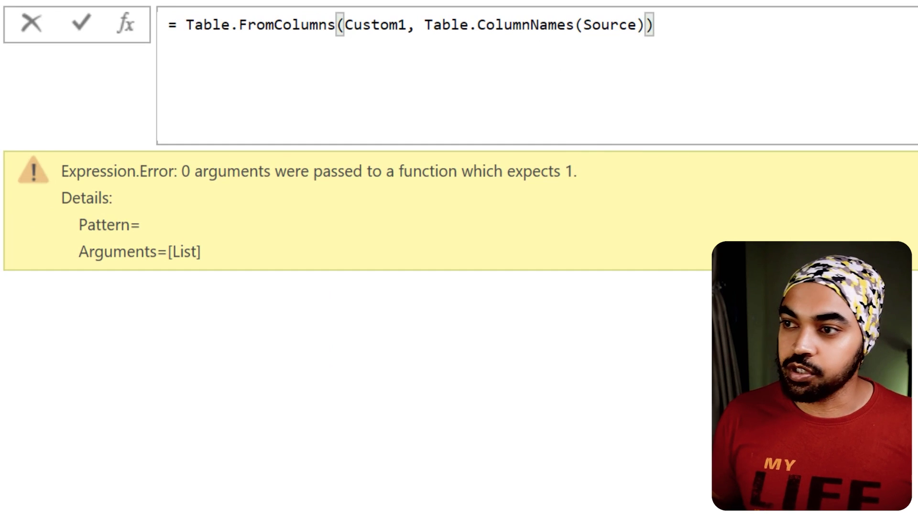